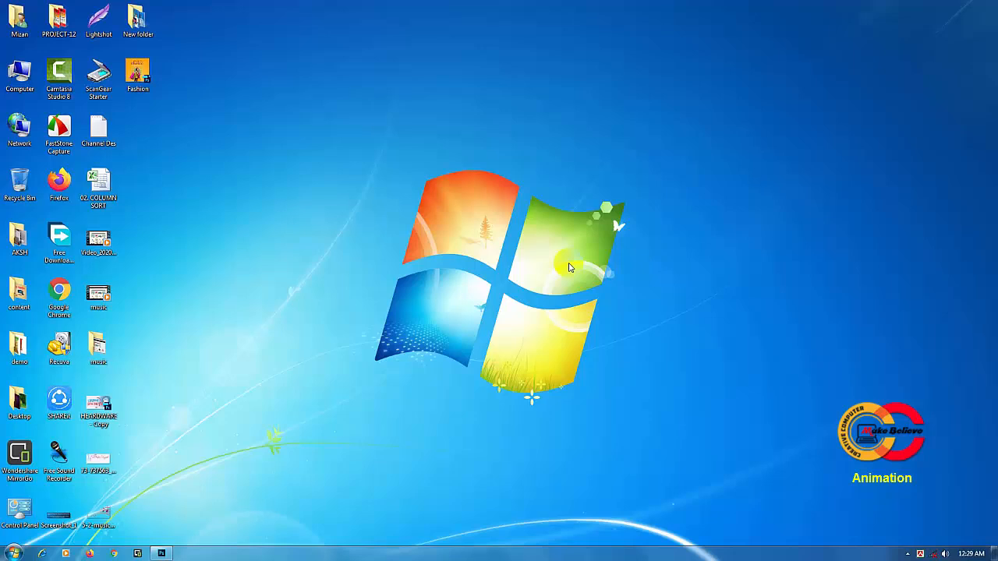
Switch to Photoshop with Fashion.psd and create a frame animation in the timeline.
click(162, 552)
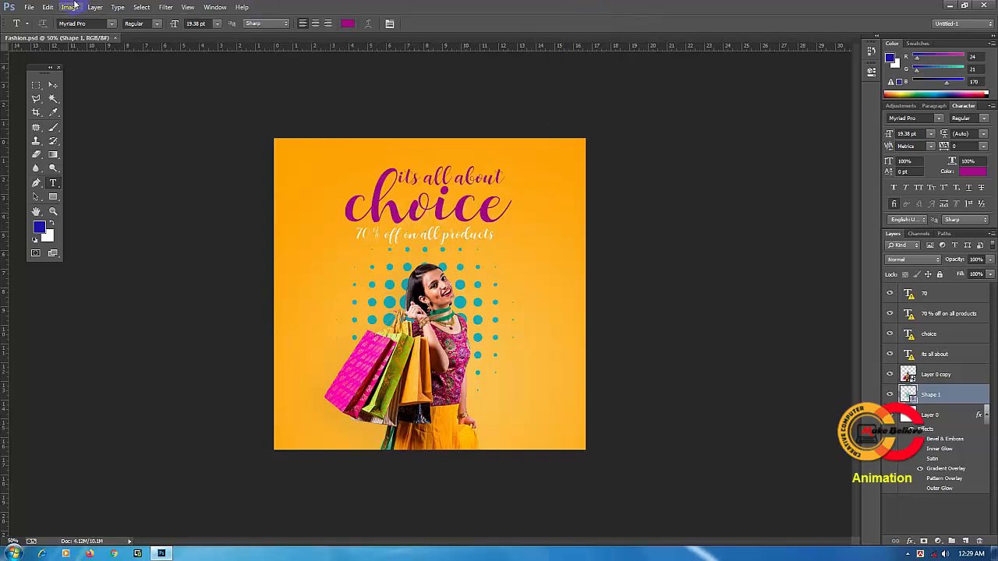
click(216, 8)
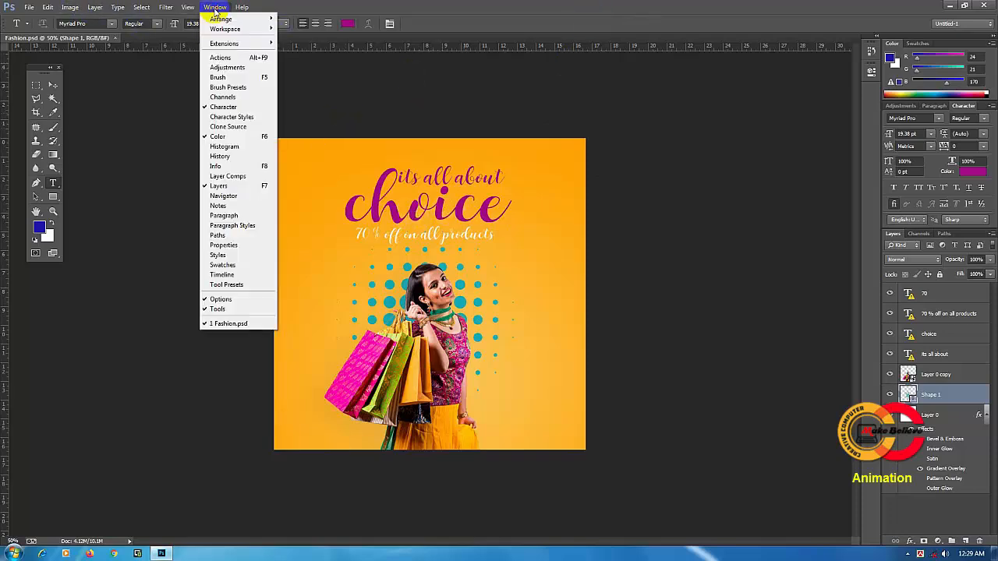
click(252, 277)
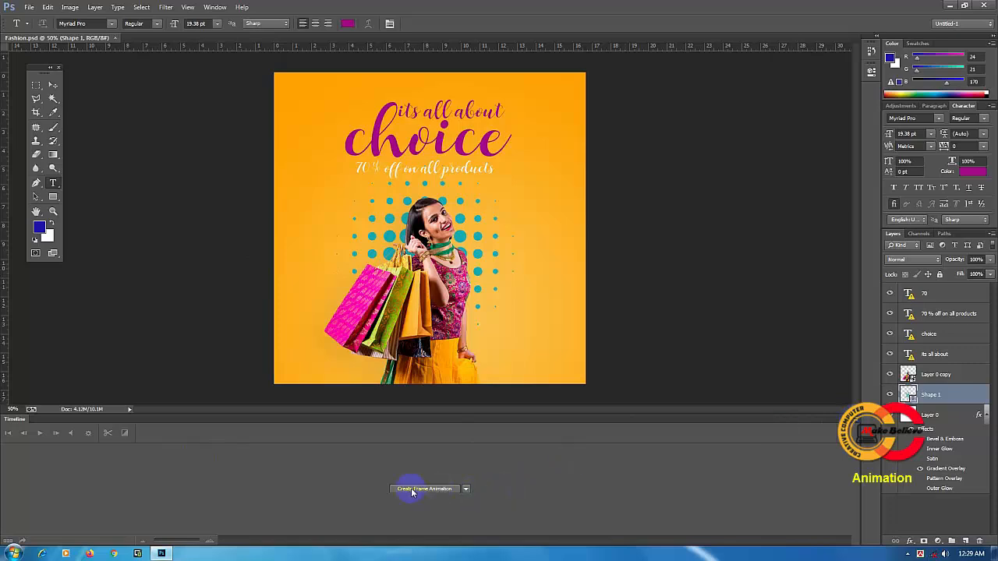
click(466, 490)
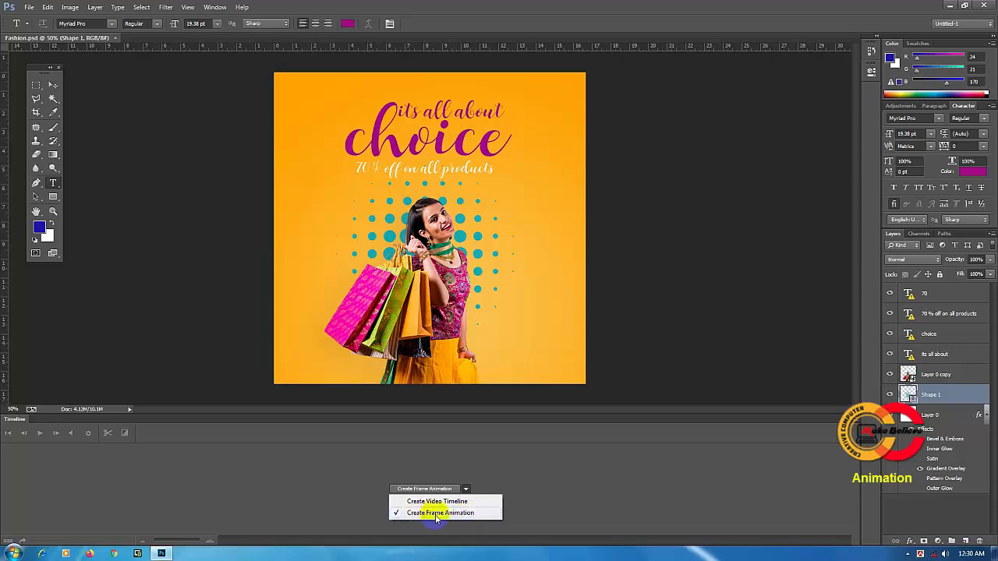
click(465, 515)
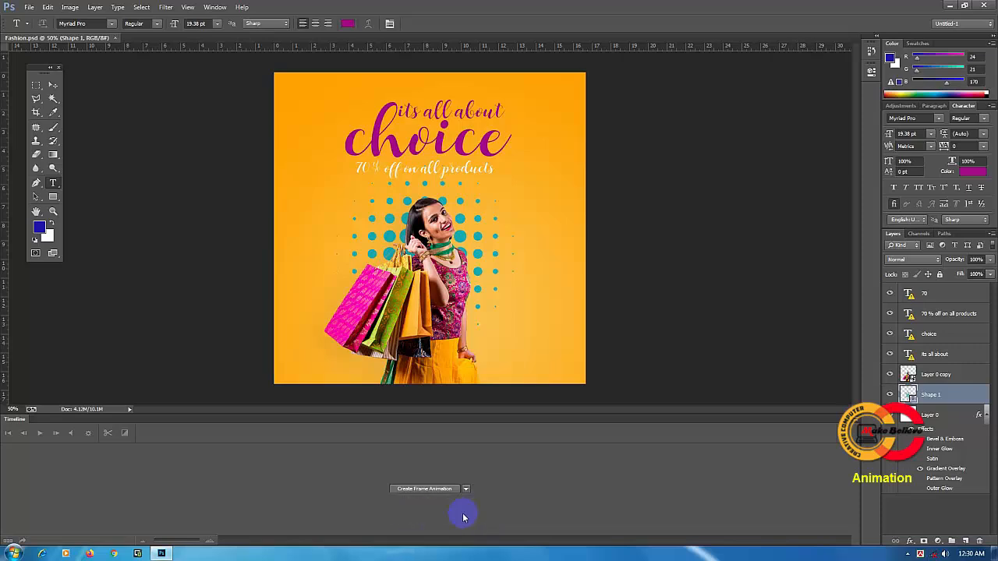
click(425, 490)
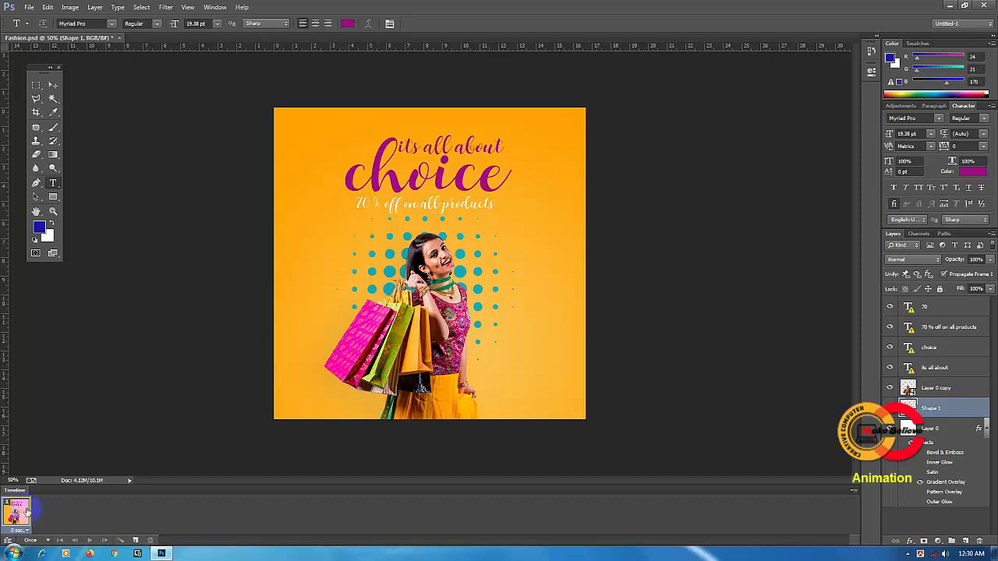
Duplicate the animation frame twice and hide the Layer 0 copy layer in frame 2.
click(136, 540)
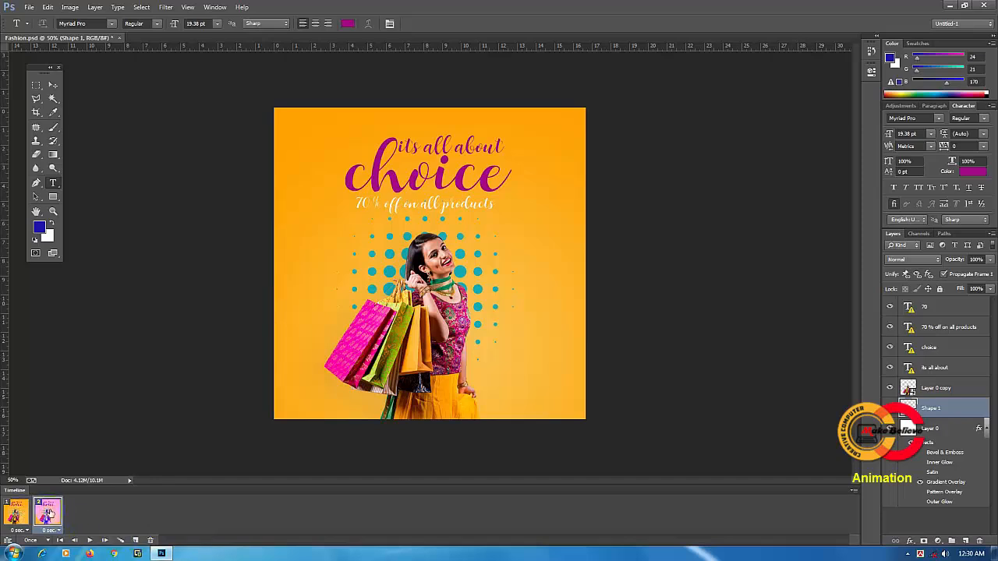
click(135, 540)
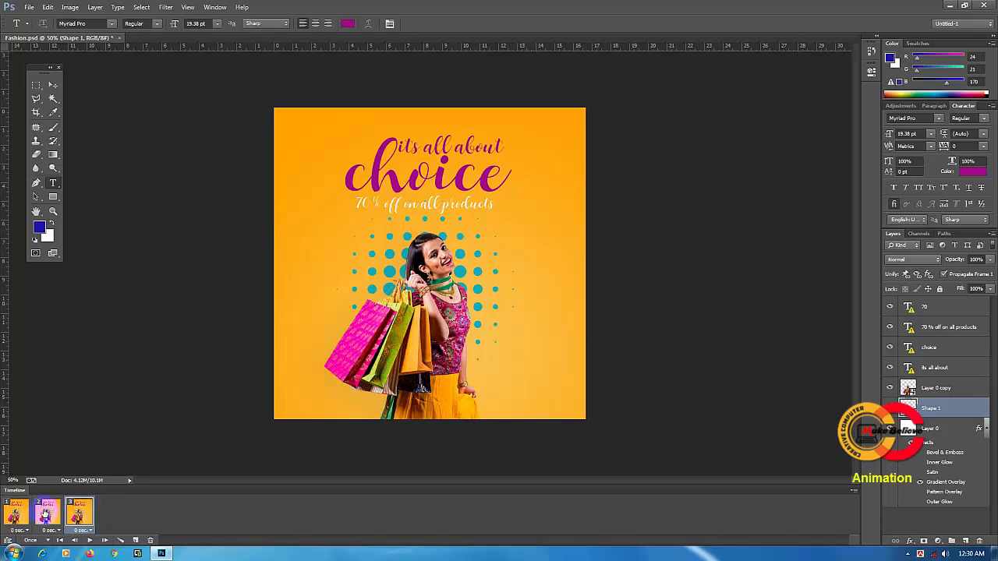
click(45, 514)
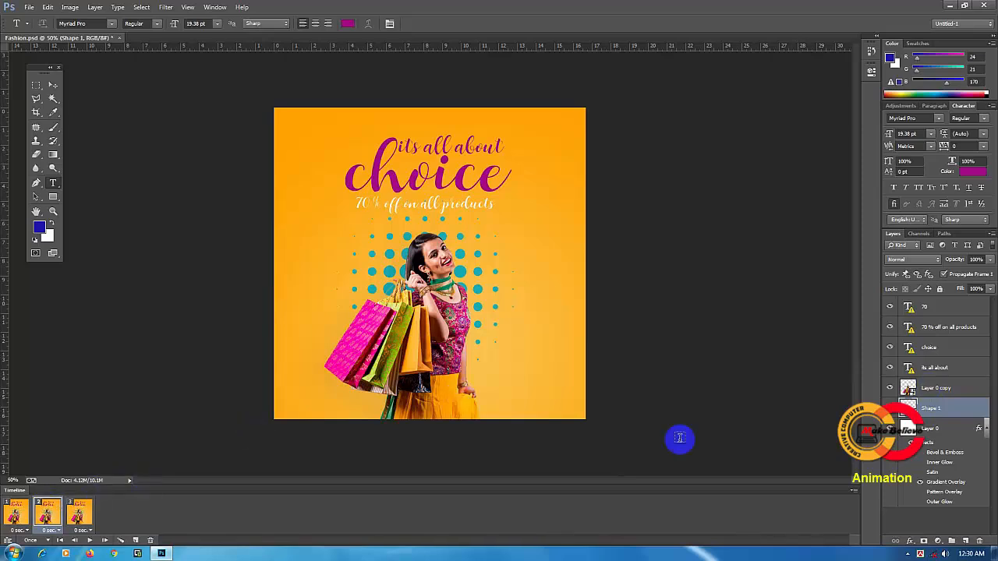
click(947, 390)
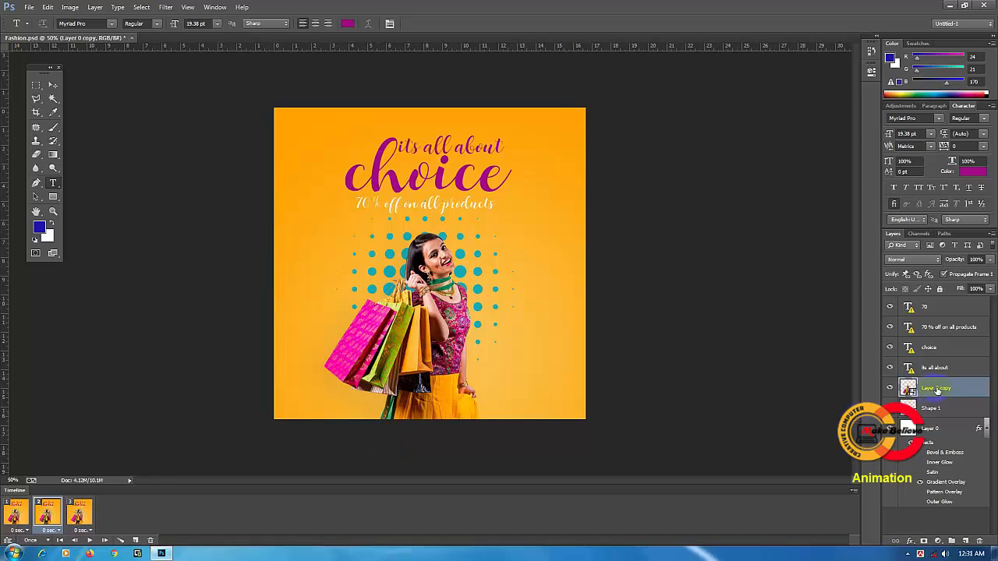
click(889, 389)
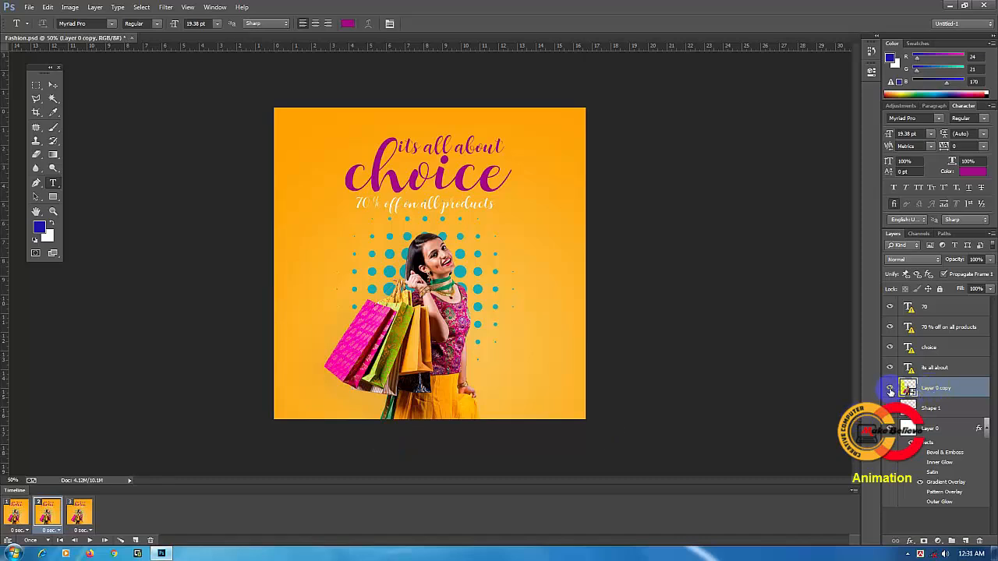
click(890, 390)
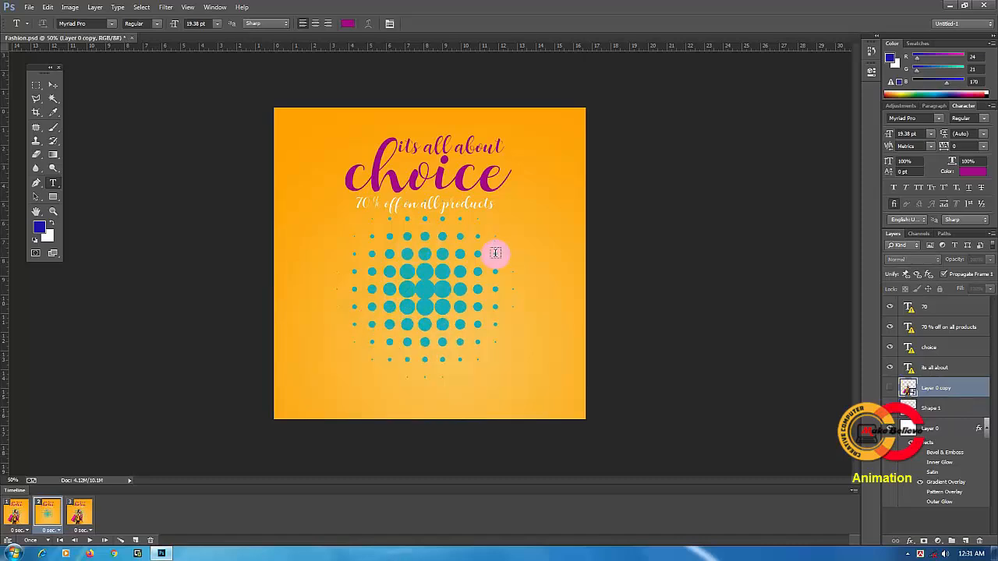
click(48, 513)
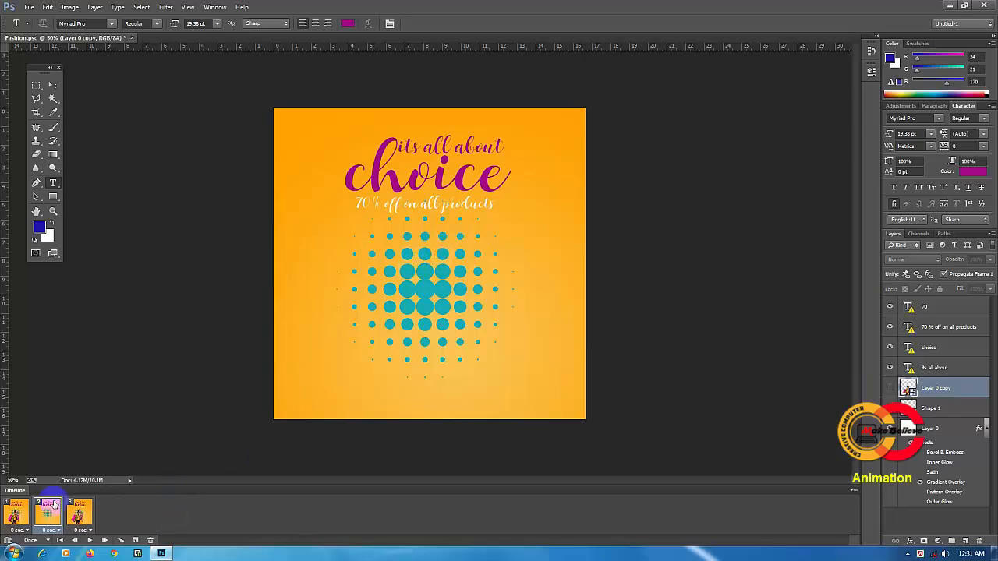
Set the delay of all three animation frames to 0.5 seconds.
click(17, 512)
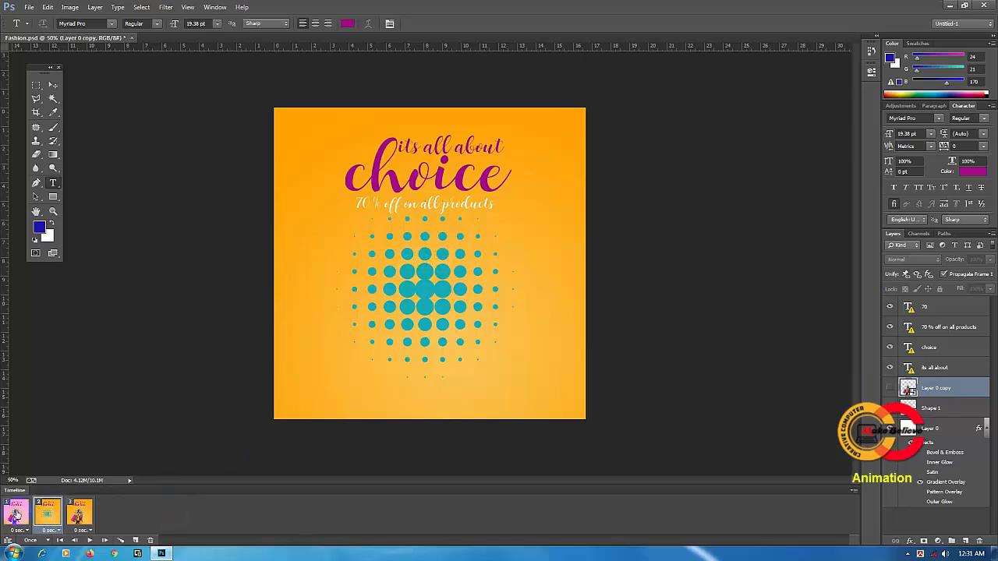
click(14, 513)
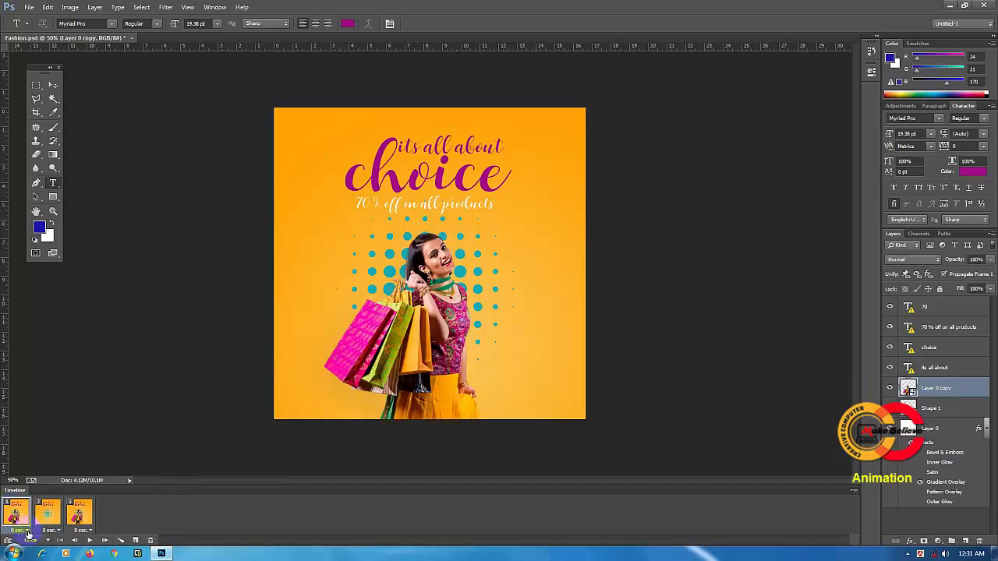
click(28, 531)
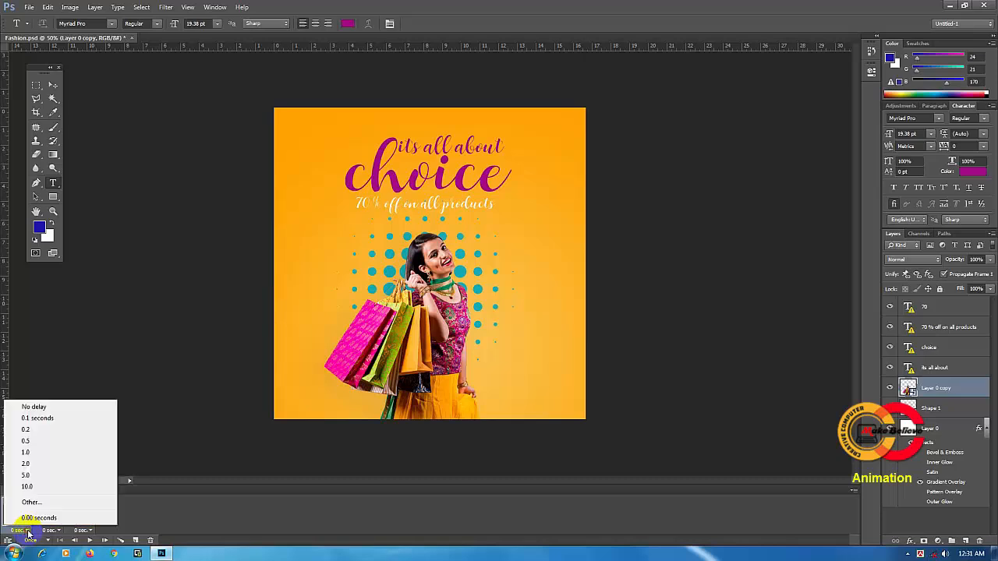
click(43, 442)
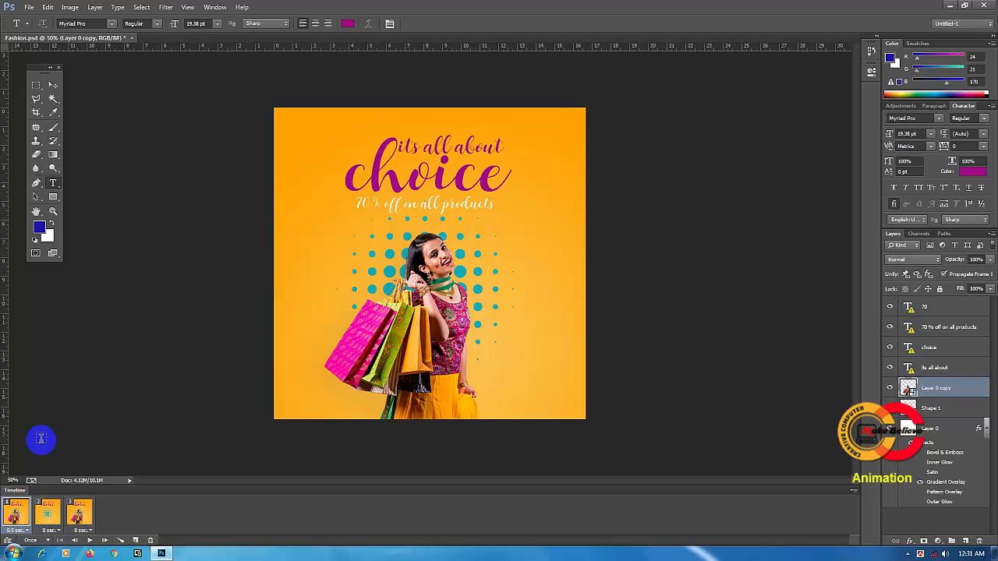
click(58, 531)
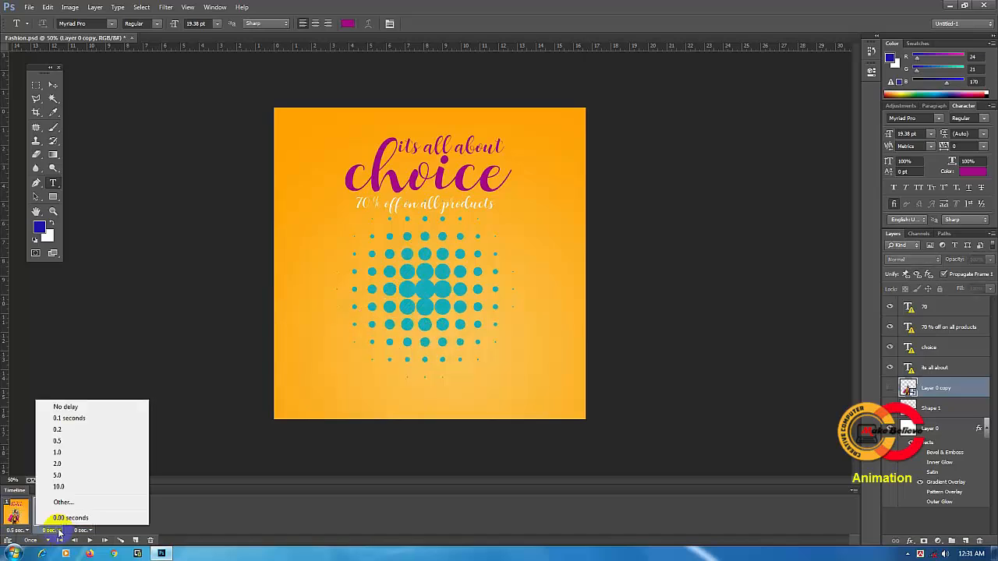
click(65, 441)
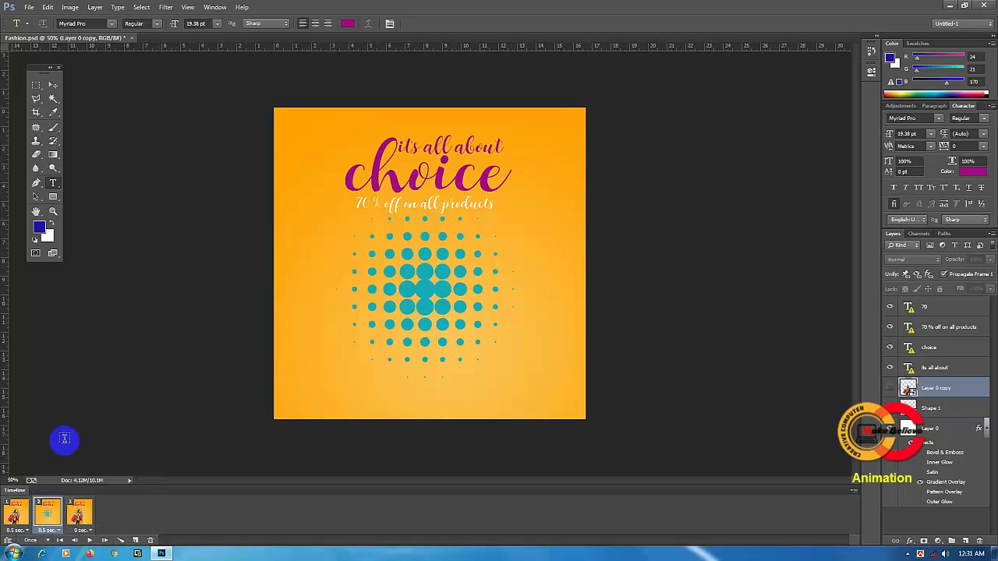
click(91, 531)
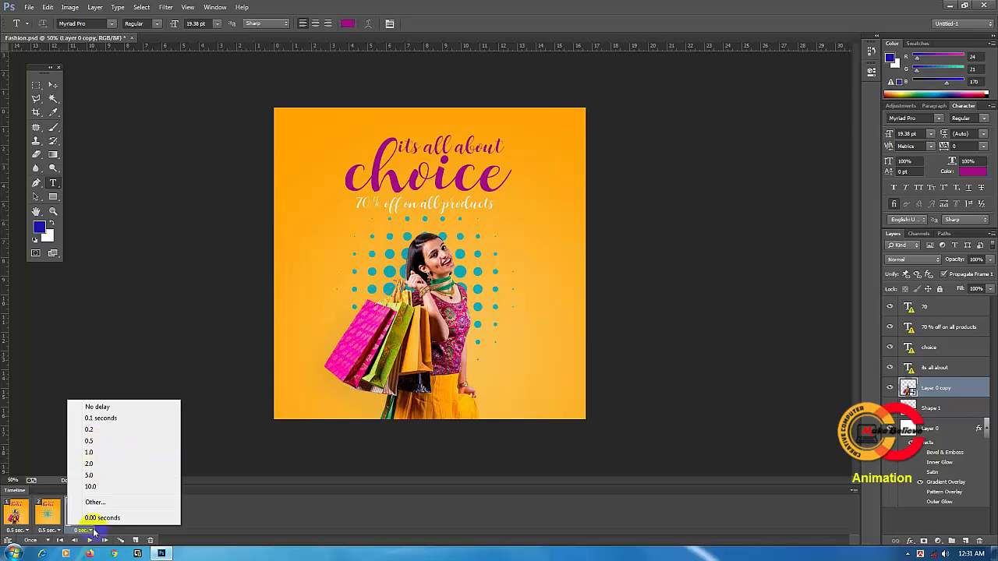
click(90, 442)
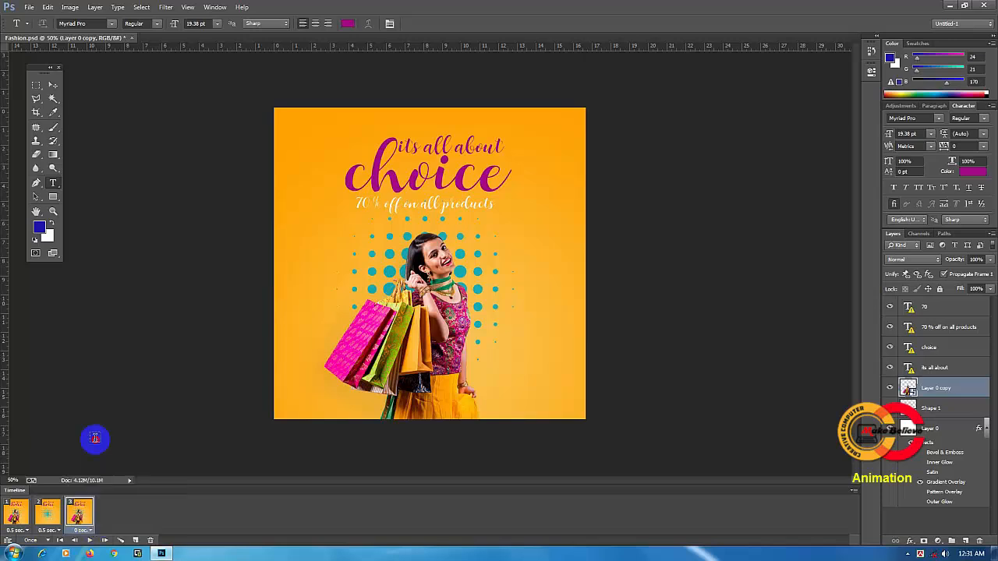
Set the animation's looping to Forever and play it.
click(89, 540)
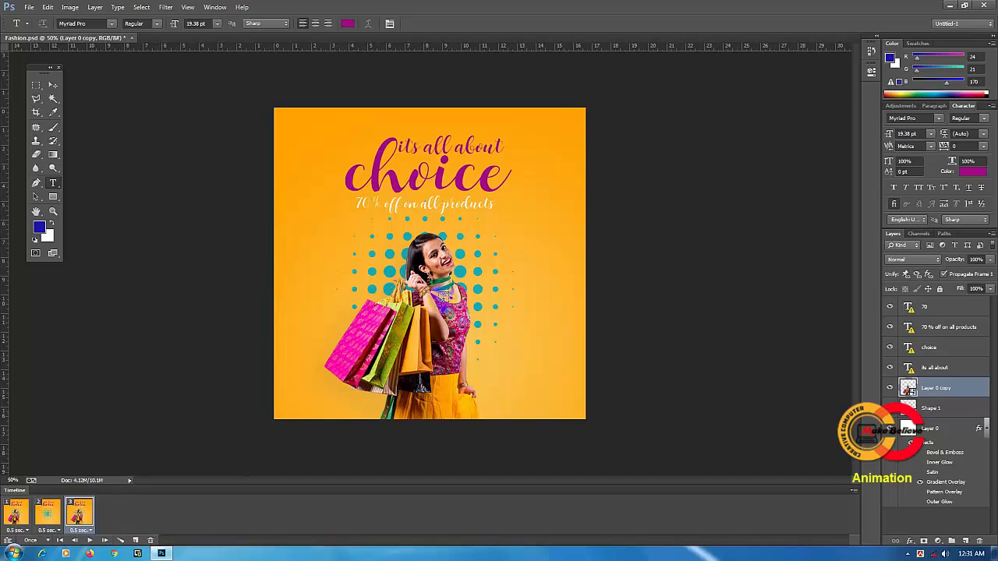
click(48, 540)
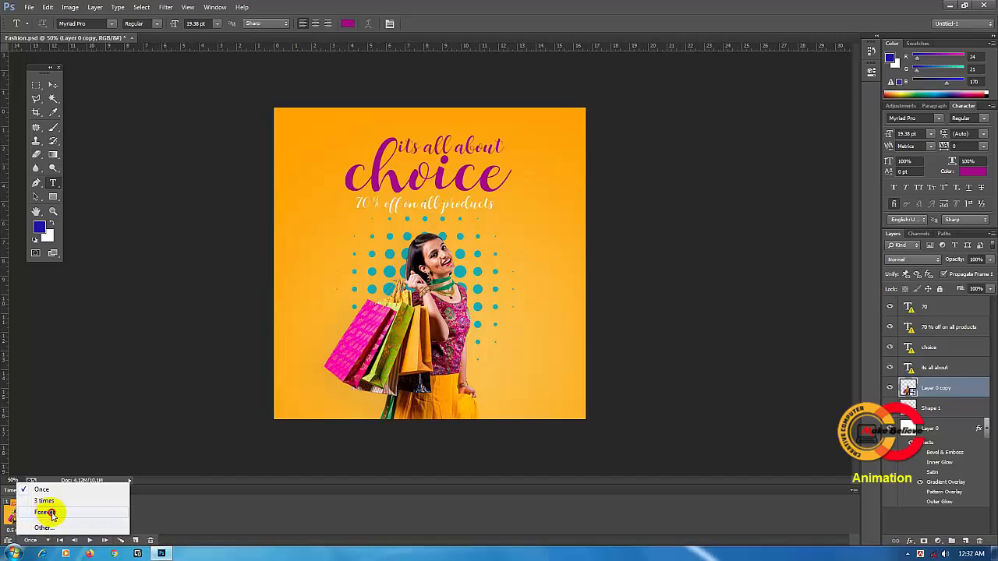
click(44, 513)
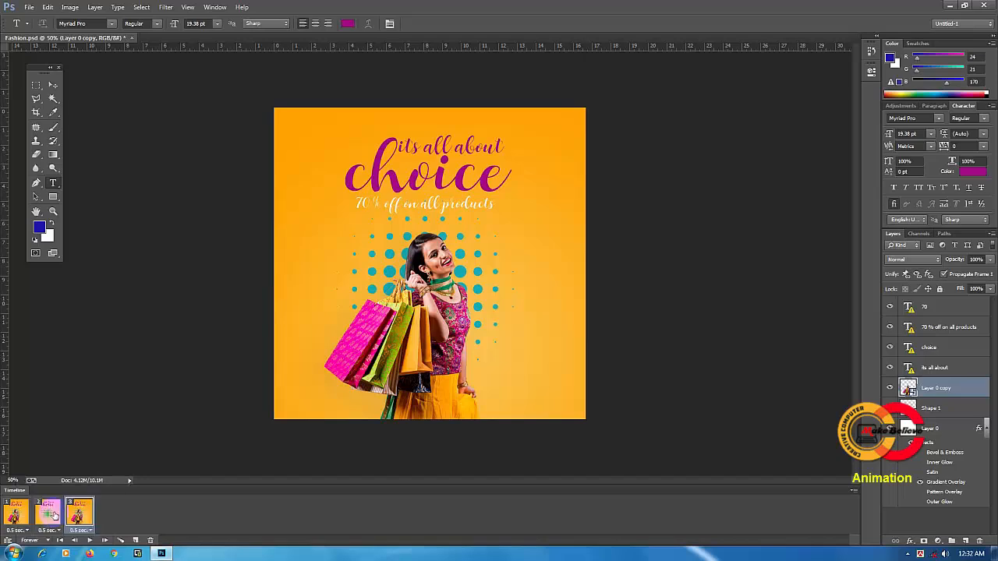
click(90, 541)
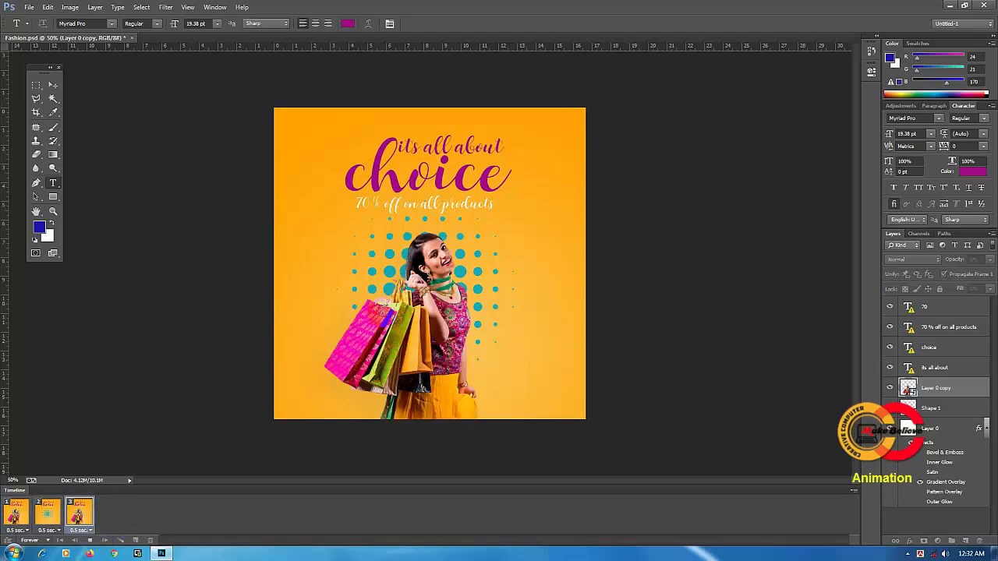
Open the Save for Web export for the animation and reposition its dialog.
click(29, 8)
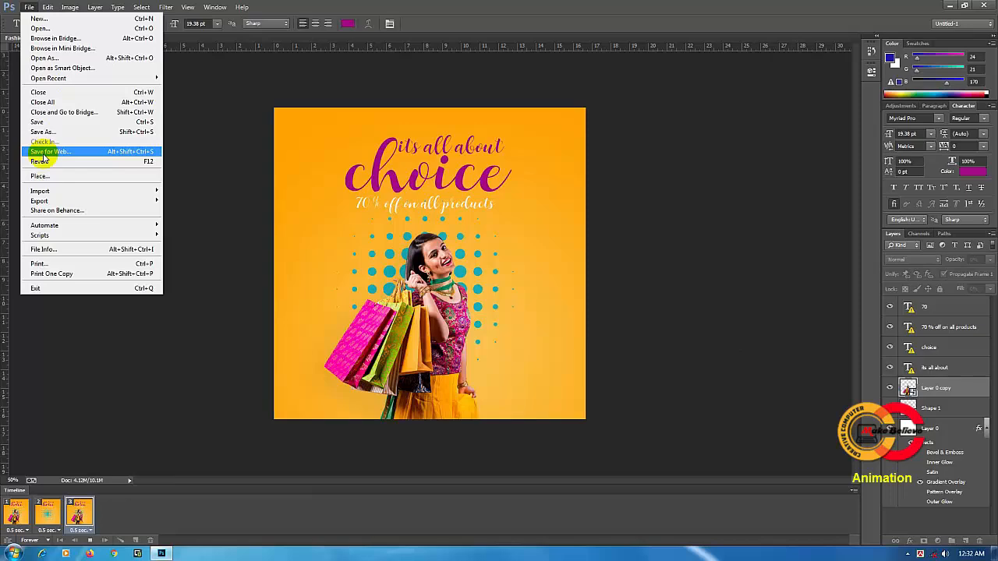
click(85, 154)
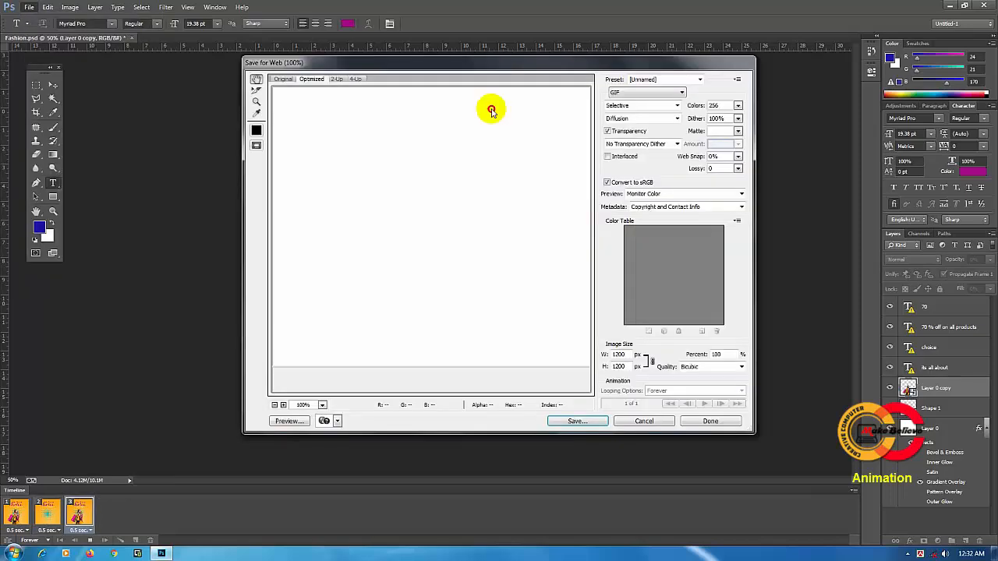
drag(519, 70, 501, 95)
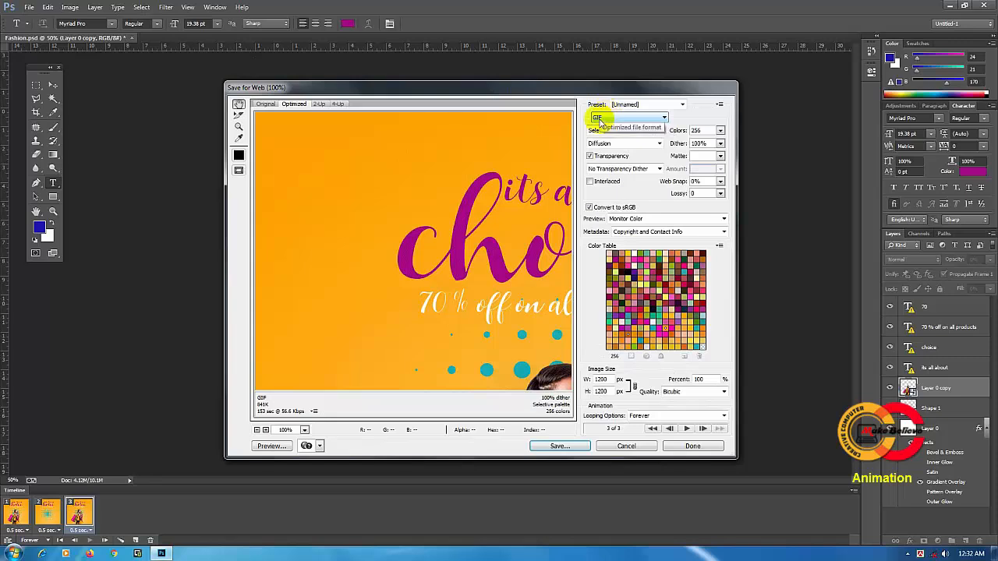
click(617, 120)
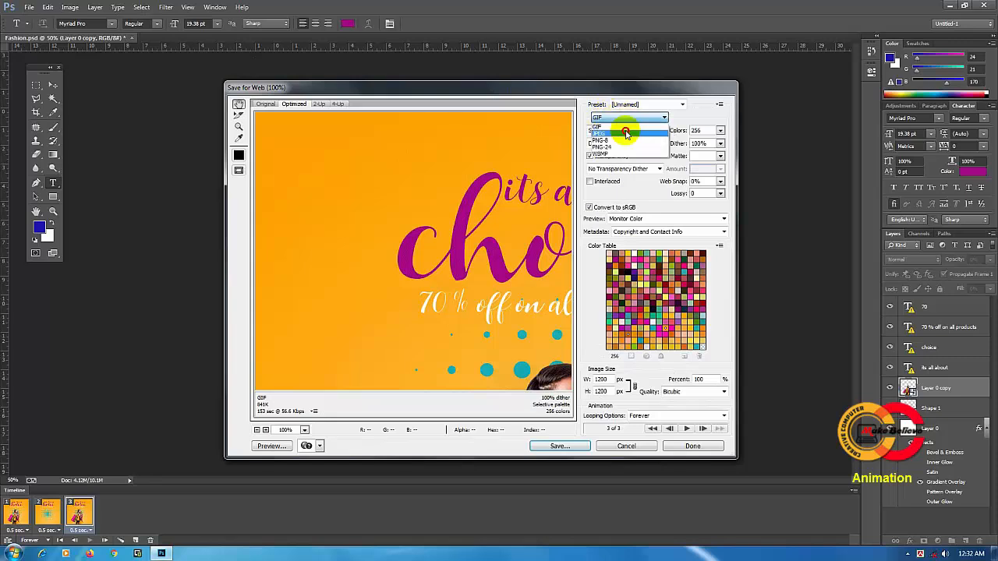
click(625, 134)
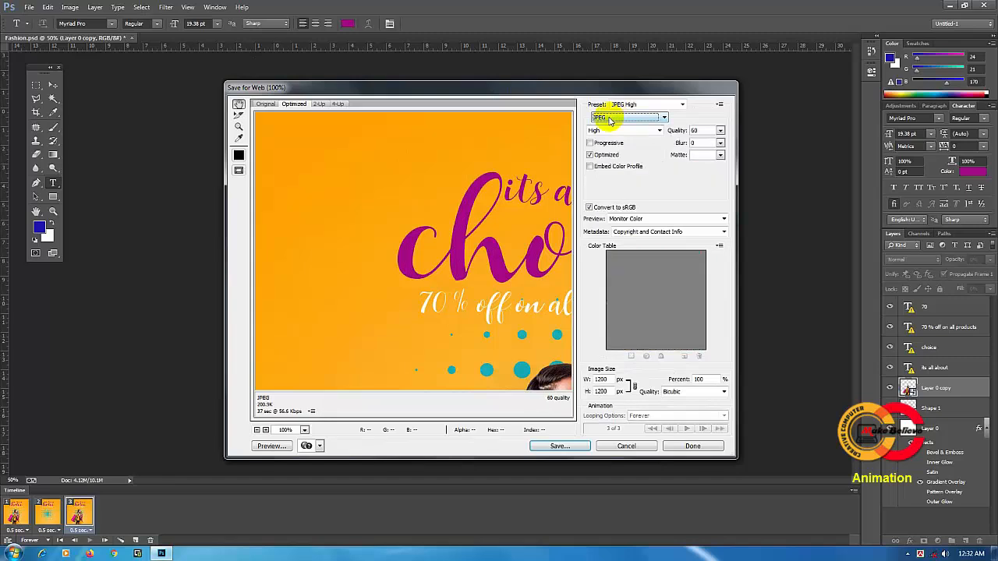
click(621, 118)
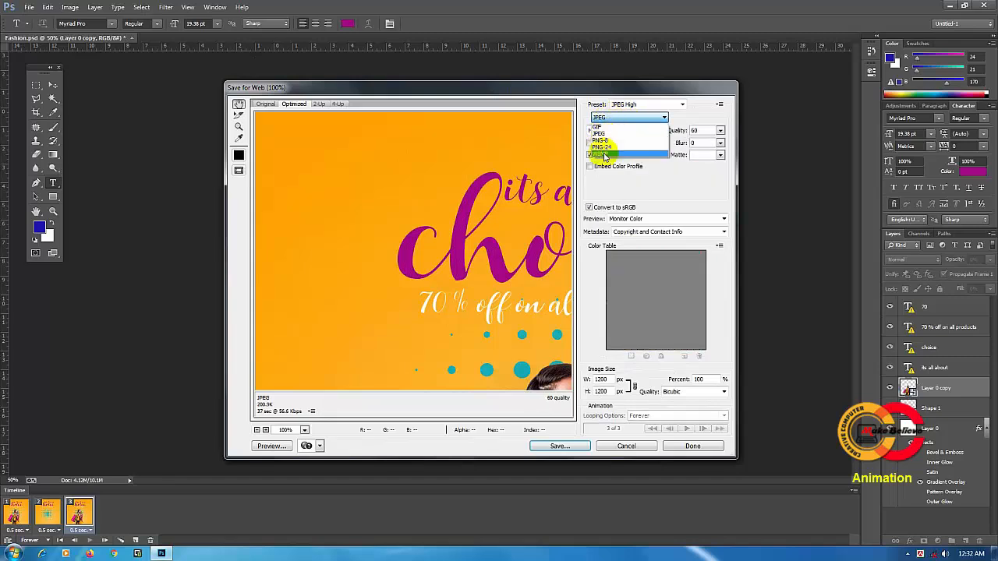
click(609, 128)
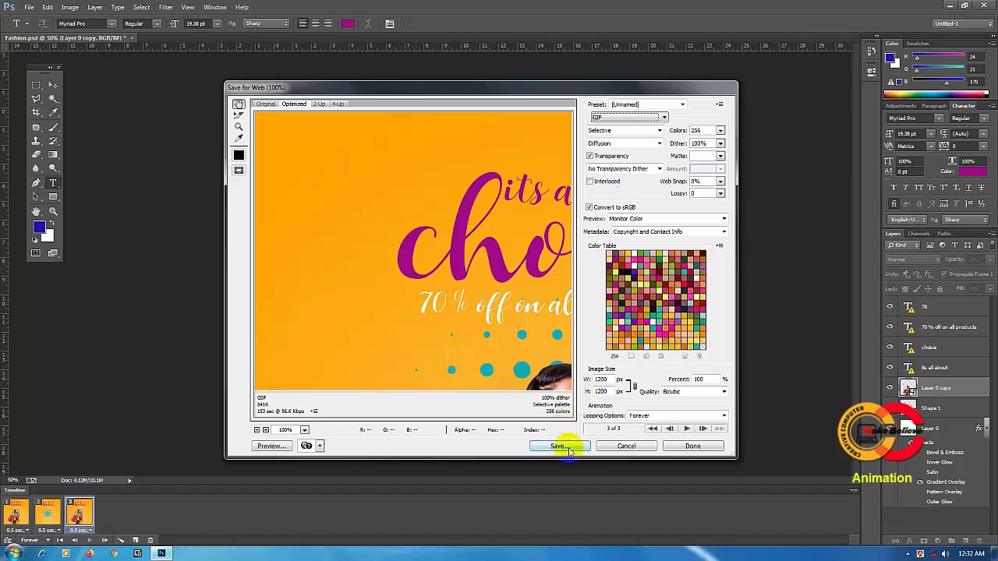
Save the optimized GIF to the Desktop under the file name Fashion-2 with the Images Only format.
click(569, 449)
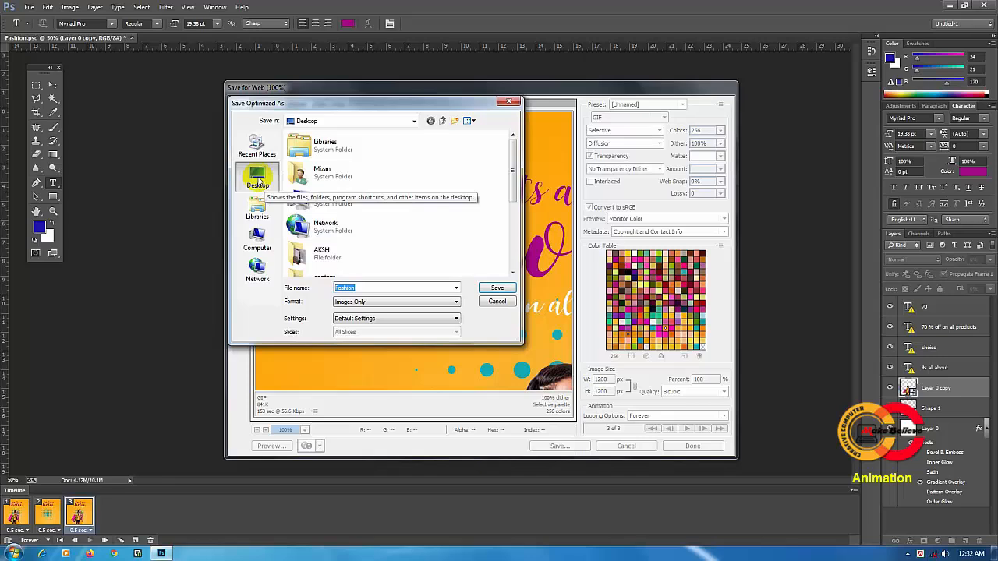
click(372, 288)
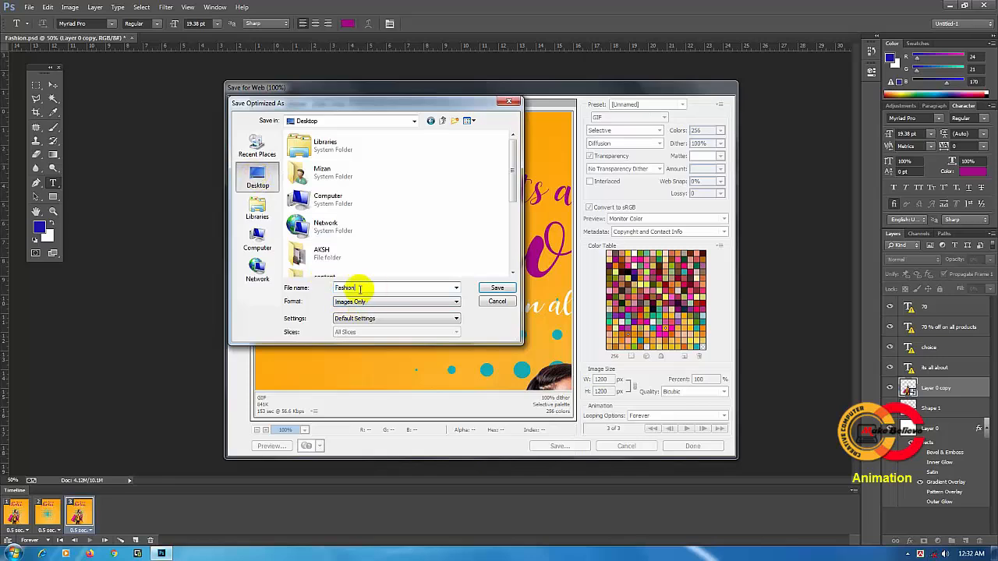
text(-2)
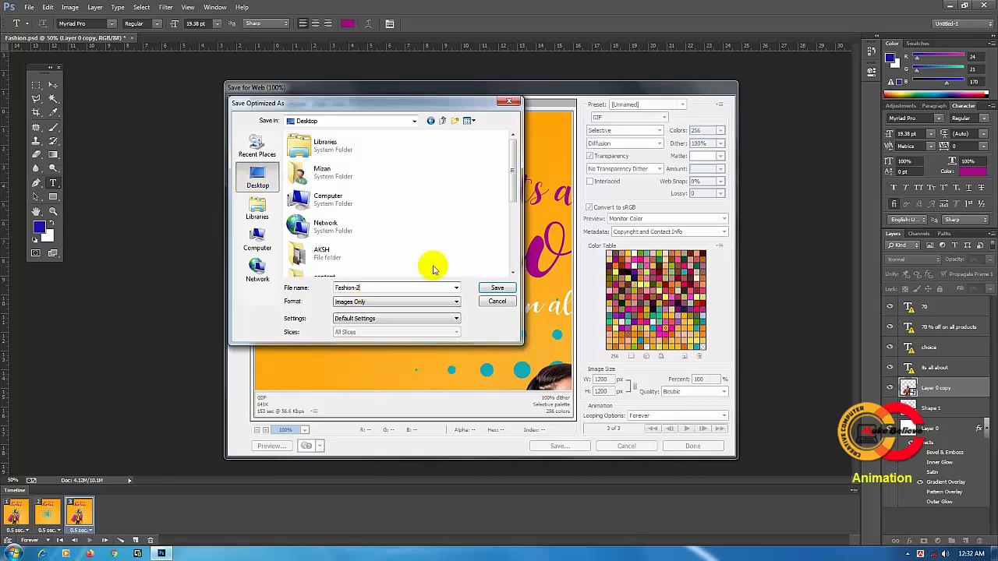
click(496, 290)
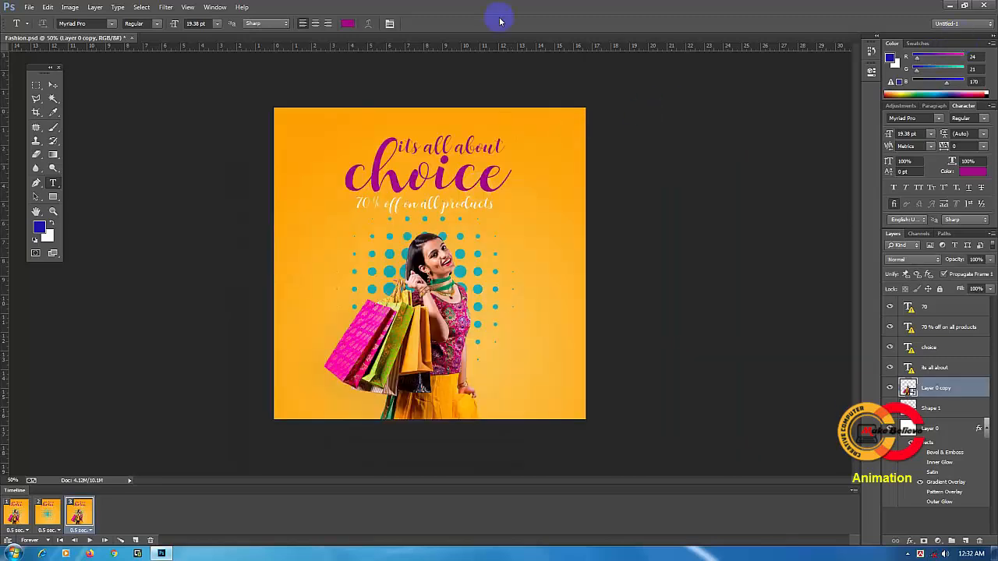
Minimize Photoshop and check the file type and size of Fashion-2 on the desktop in its Properties.
click(949, 6)
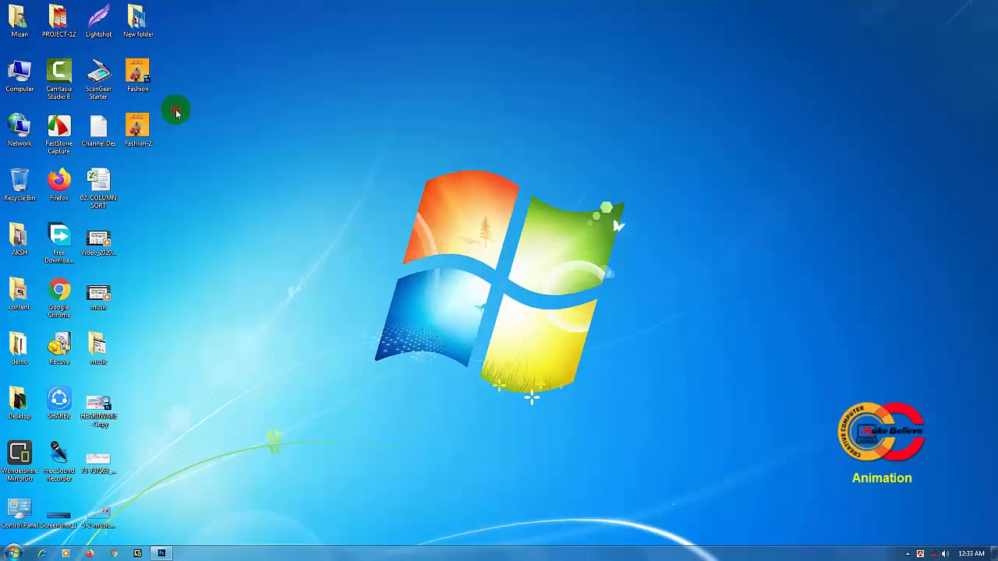
right_click(140, 133)
click(170, 380)
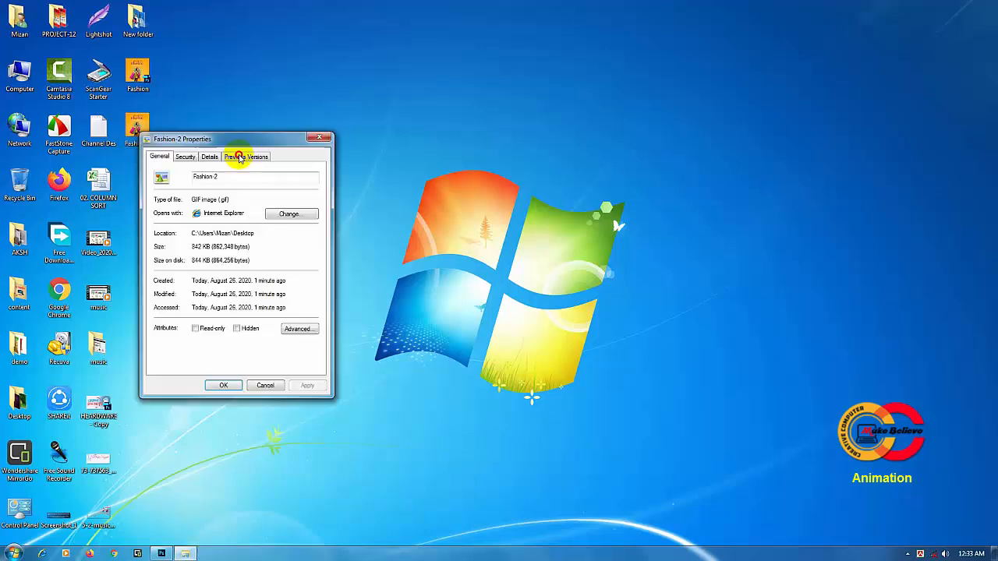
drag(234, 138, 389, 118)
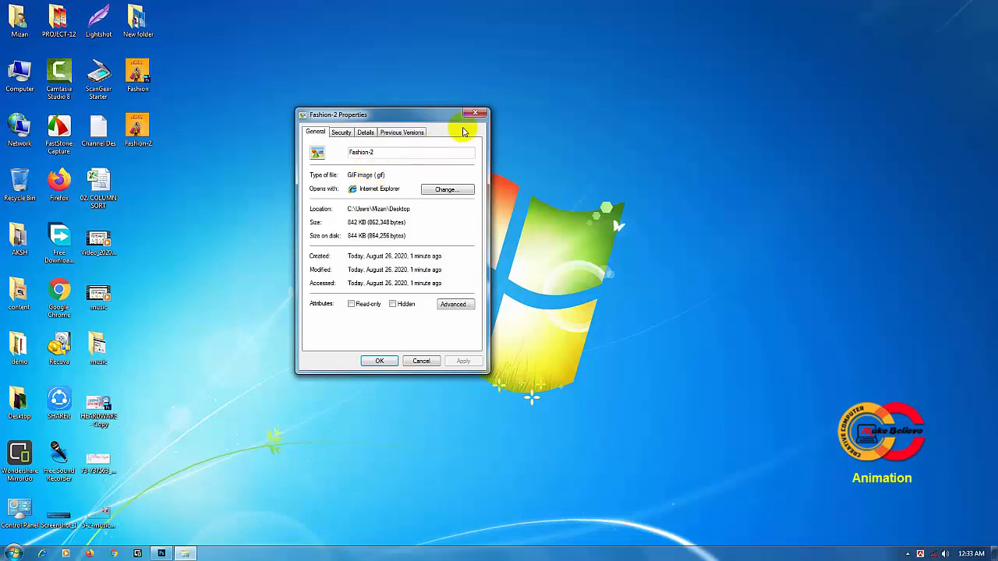
click(427, 360)
View the Fashion-2 GIF in Internet Explorer, declining to make it the default browser, and return to Photoshop.
click(136, 146)
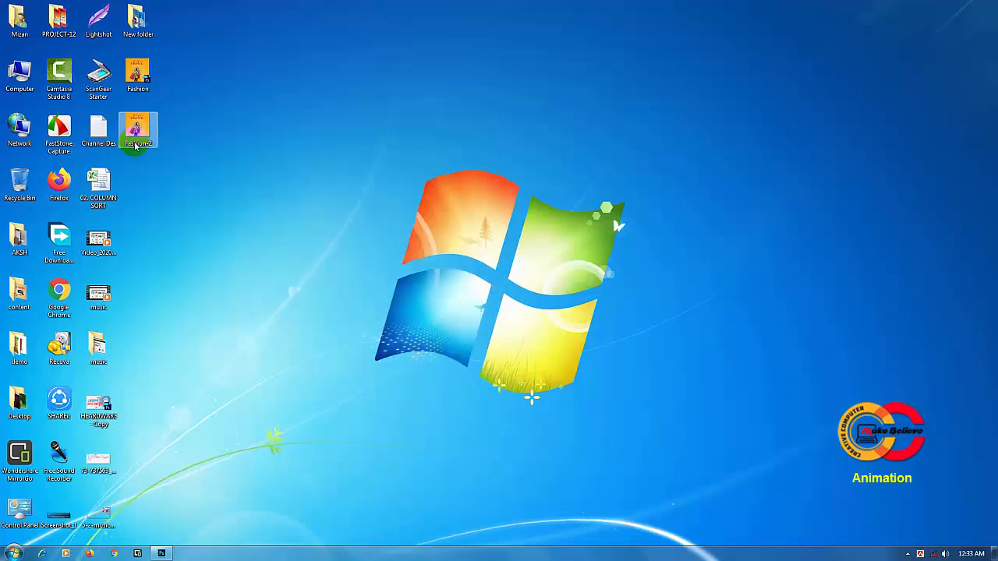
click(146, 127)
double_click(146, 127)
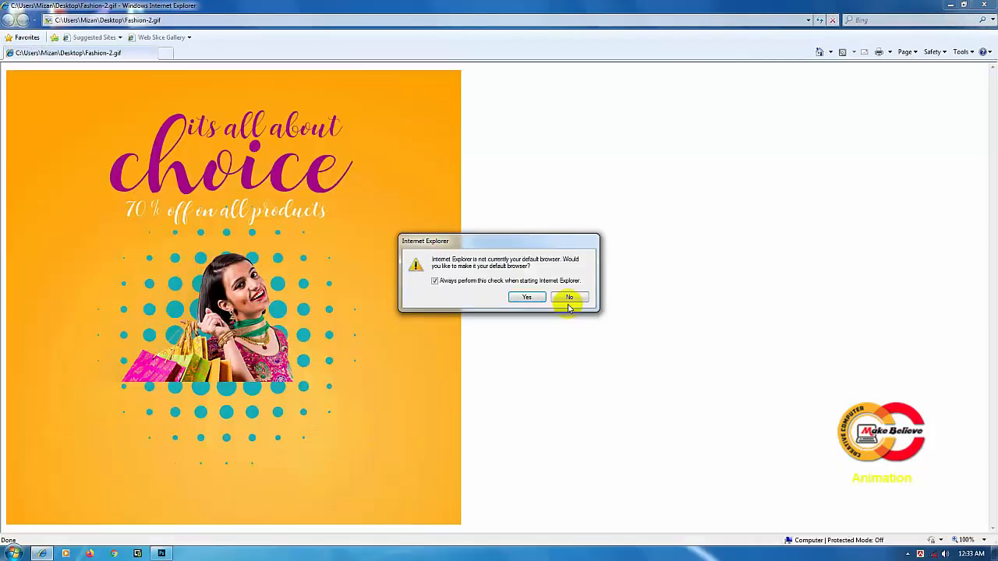
click(570, 298)
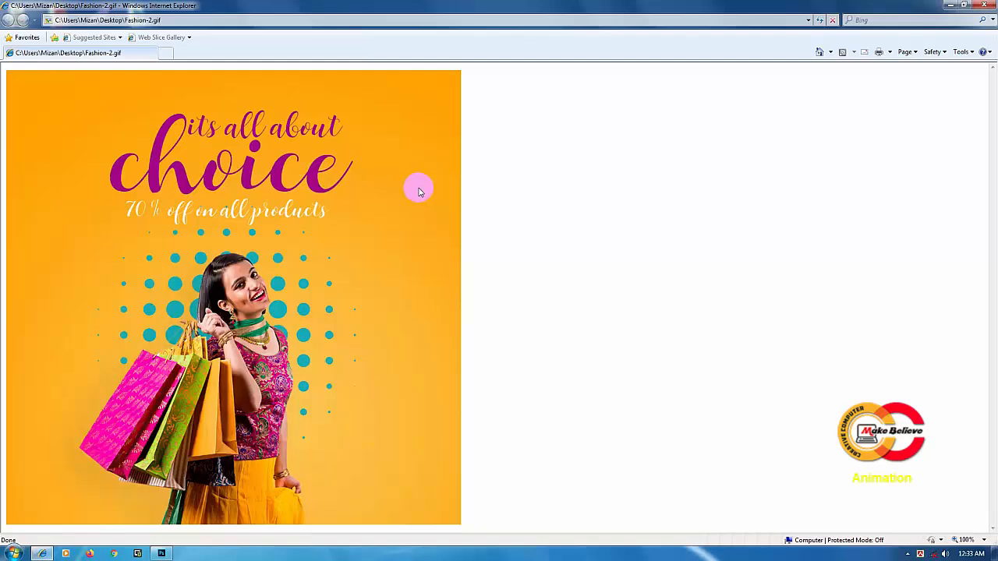
click(950, 6)
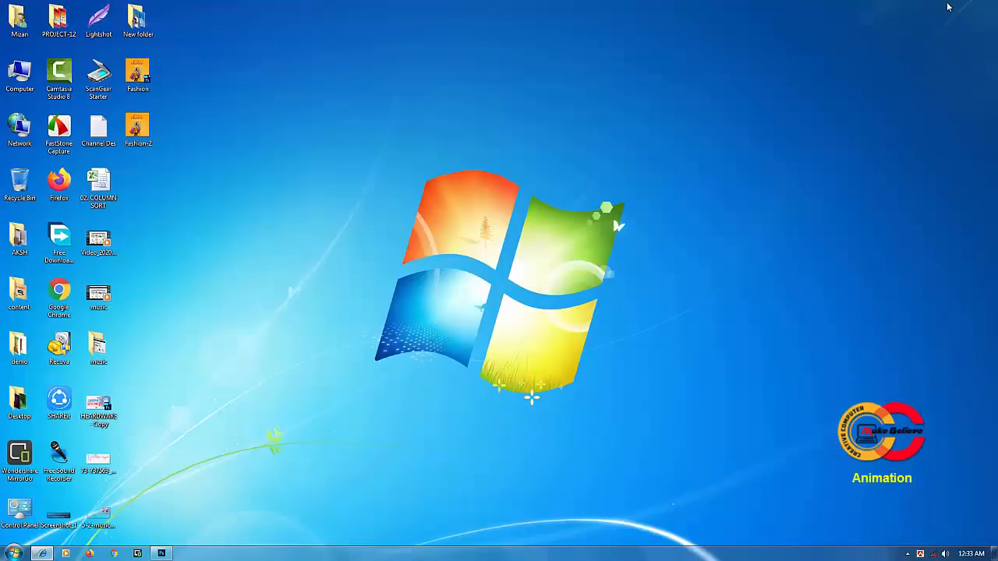
click(163, 554)
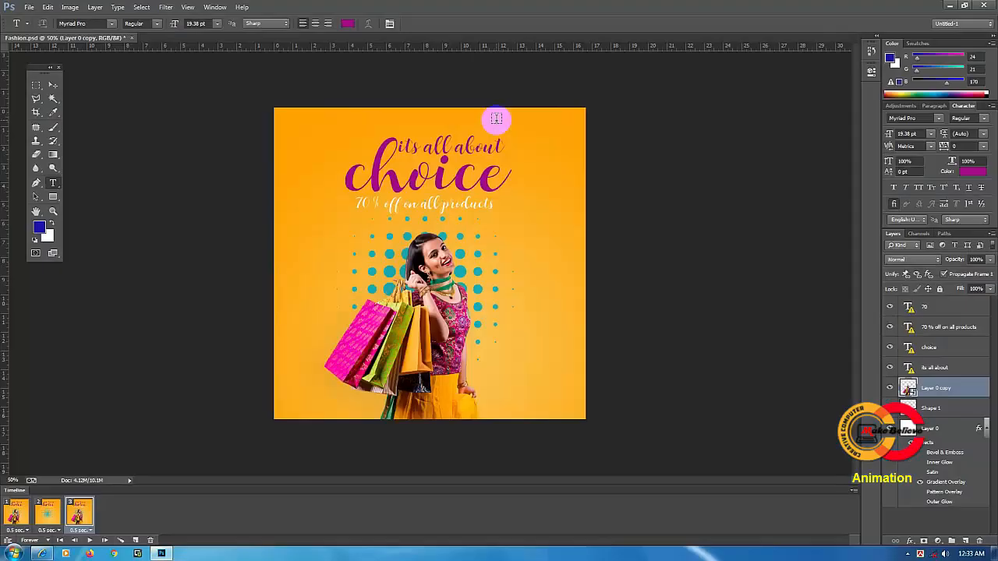